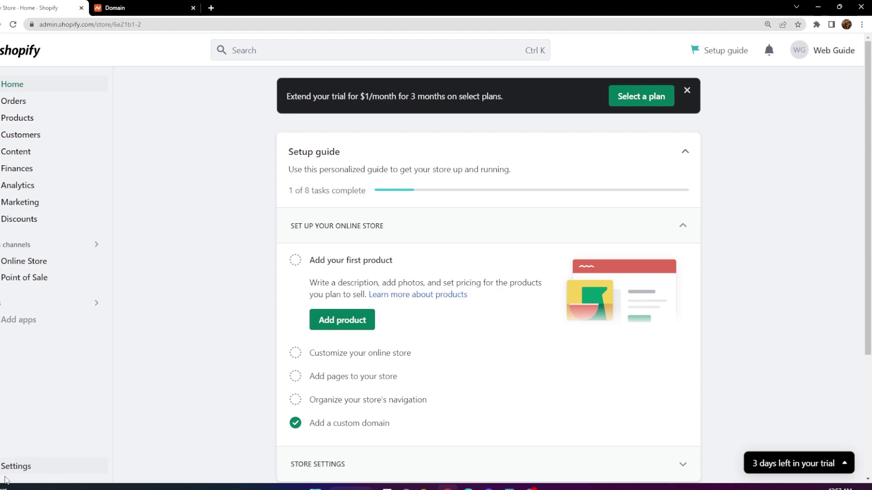
# Open Settings and go to Domains, where 6e21b1-2.myshopify.com is the primary domain.
pyautogui.click(13, 470)
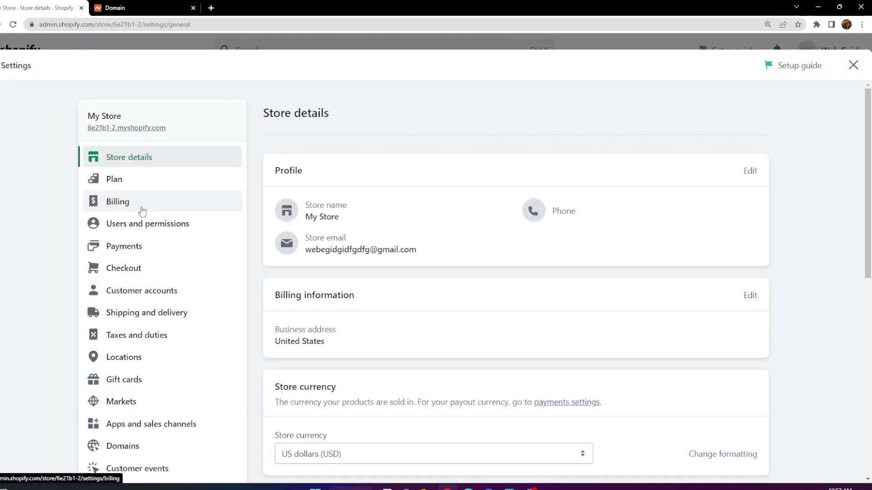
pyautogui.scroll(-4, 145, 218)
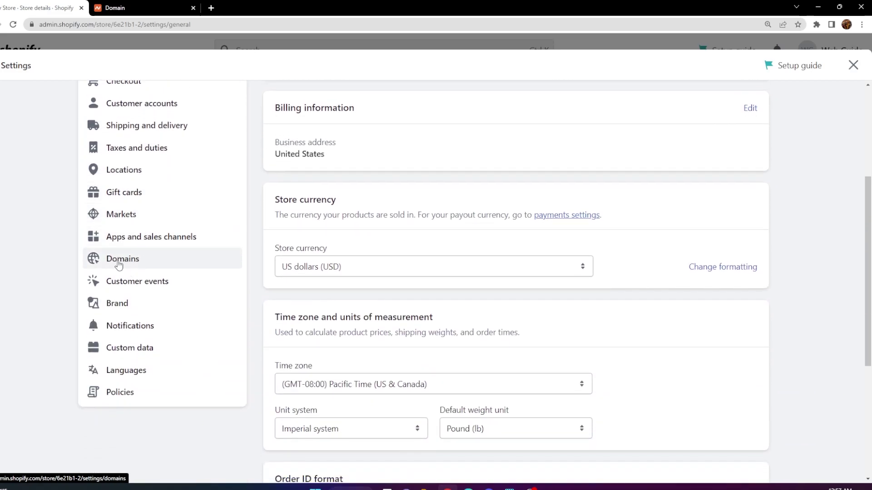
pyautogui.click(116, 263)
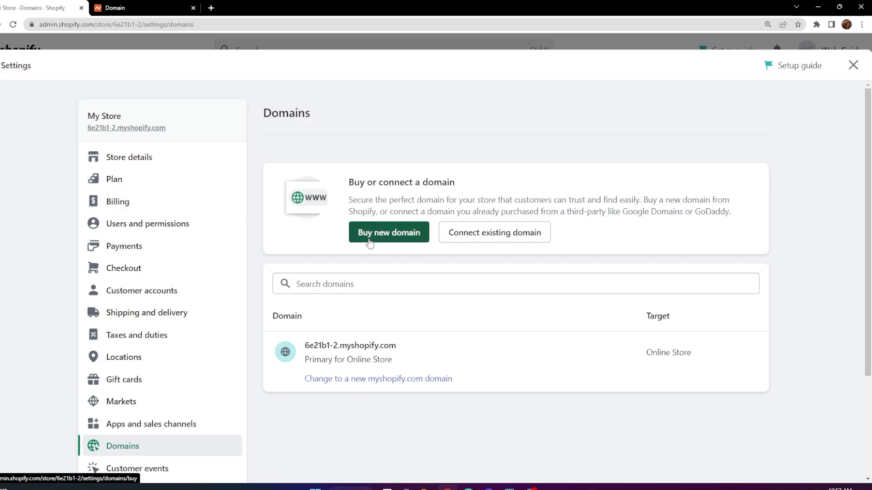
# Compare stalgiacam.com's Namecheap registrar page with Shopify's Domains page.
pyautogui.click(147, 11)
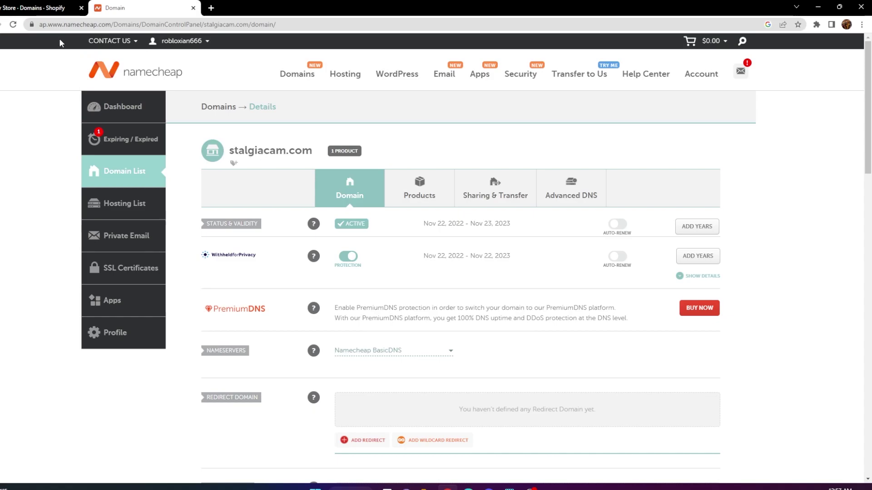
pyautogui.click(25, 8)
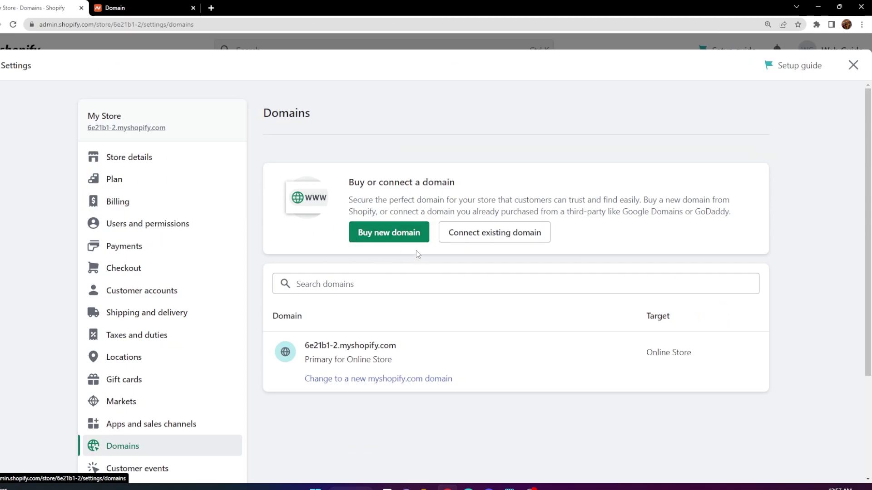
pyautogui.click(135, 7)
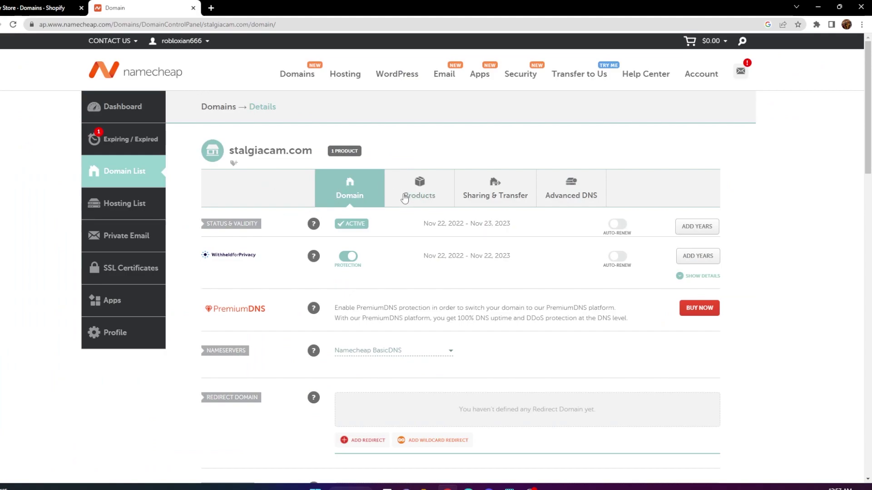
pyautogui.click(35, 9)
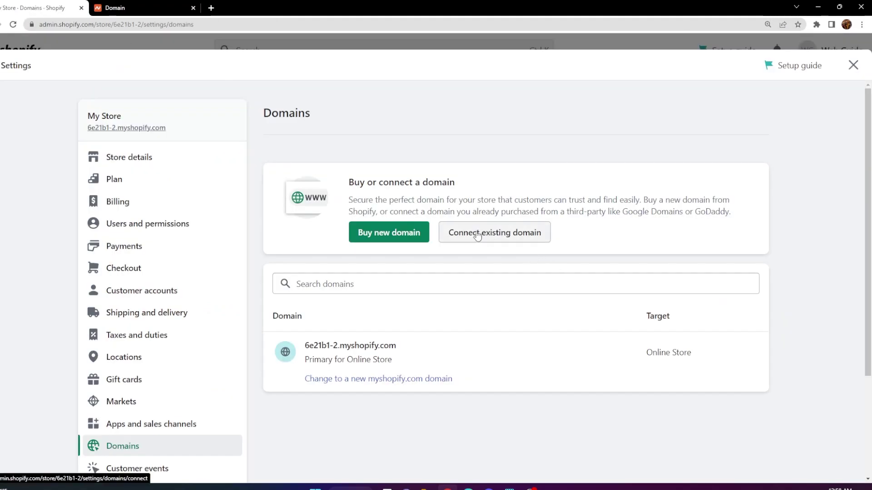
# Connect an existing domain by copying stalgiacam.com from Namecheap into the Domain field and continuing.
pyautogui.click(499, 241)
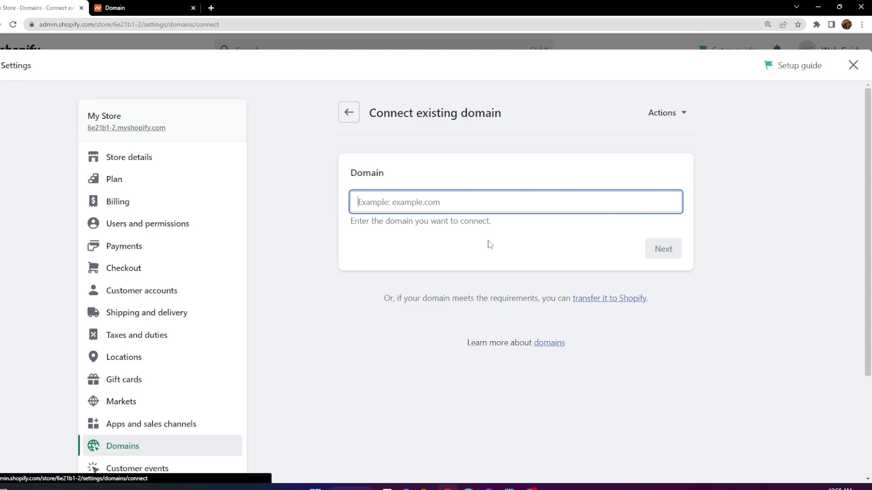
pyautogui.click(146, 8)
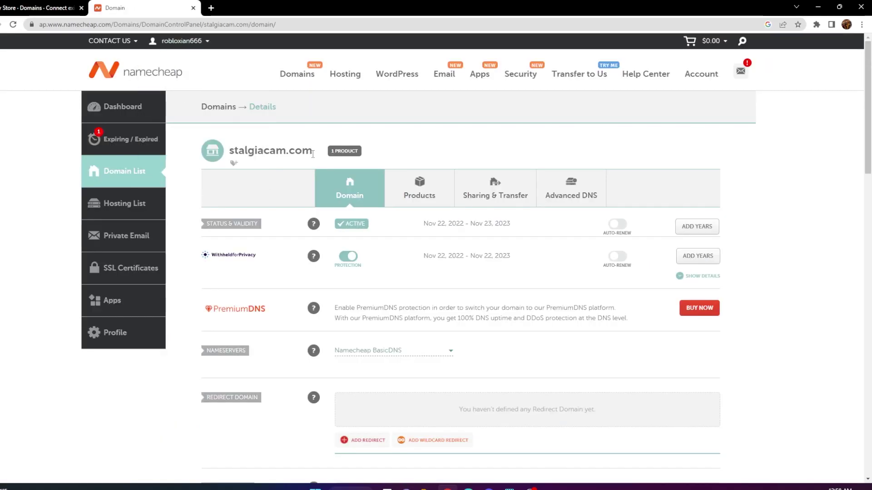
pyautogui.moveTo(313, 154); pyautogui.dragTo(234, 157)
pyautogui.click(41, 8)
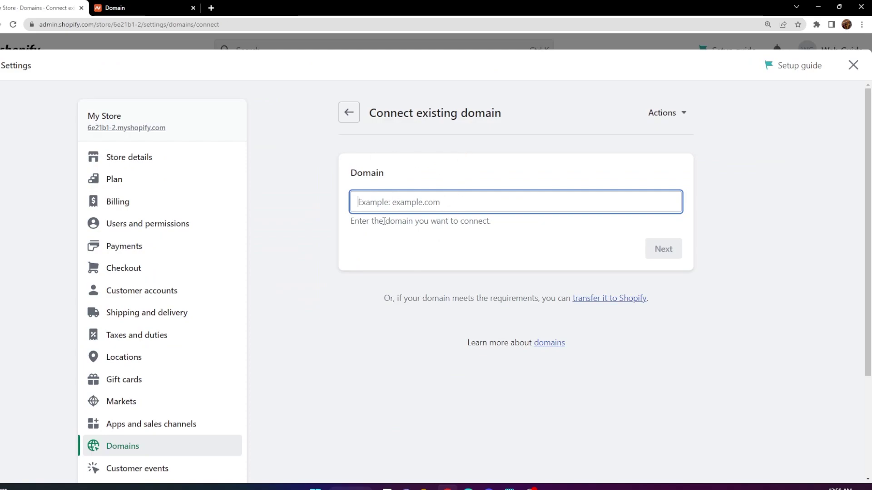
pyautogui.write('stalgiacam.com')
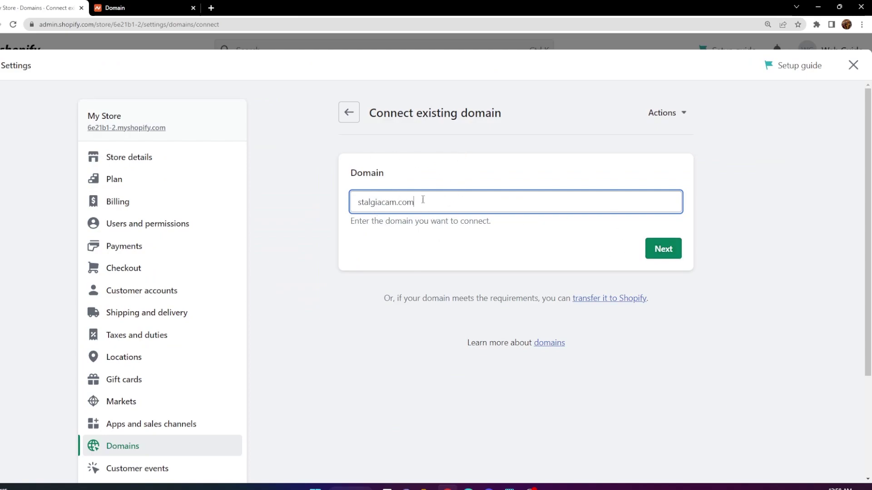
pyautogui.click(674, 251)
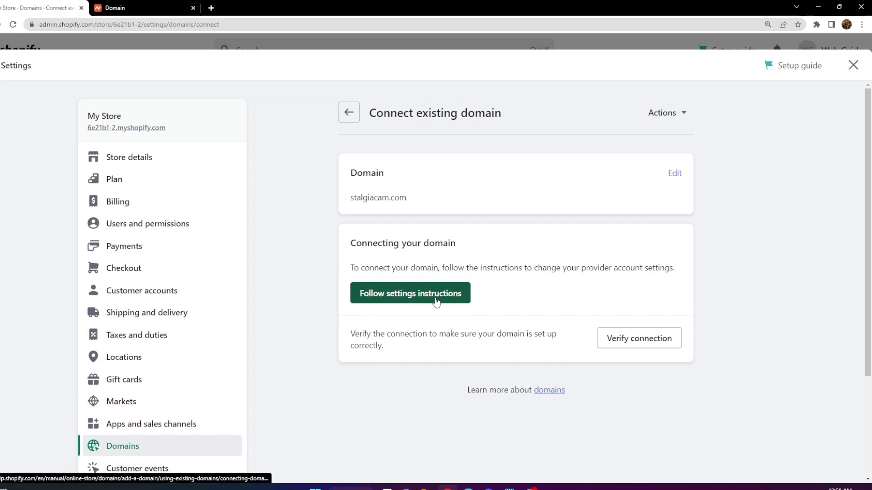
# Review stalgiacam.com's Advanced DNS records: A @ → 23.227.38.65 and CNAME www → shops.myshopify.com.
pyautogui.click(154, 8)
pyautogui.click(380, 148)
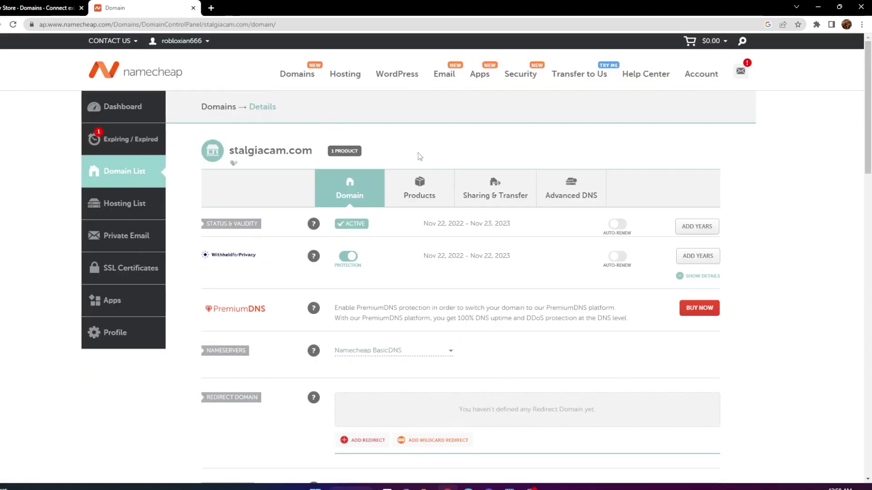
pyautogui.click(570, 199)
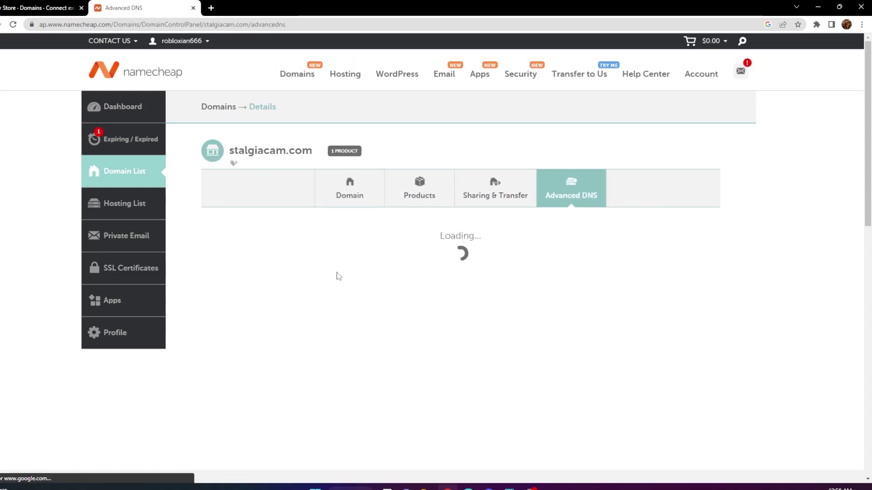
pyautogui.scroll(-1, 376, 275)
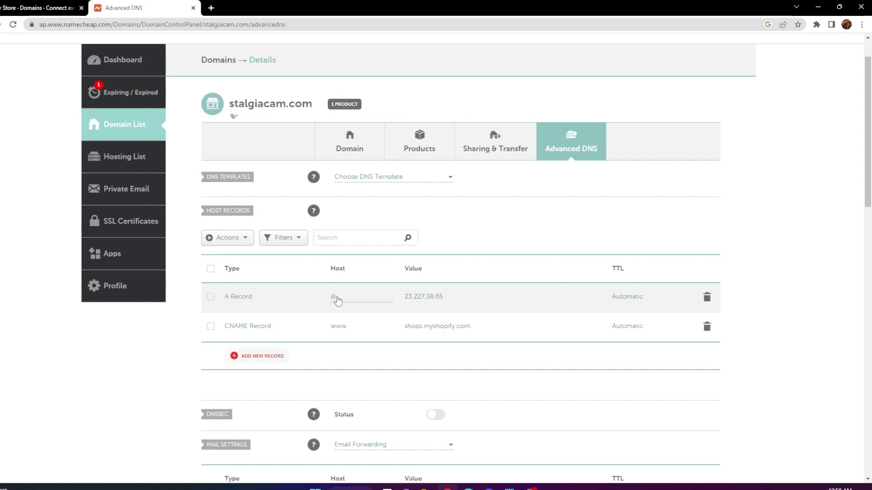
pyautogui.scroll(-1, 332, 302)
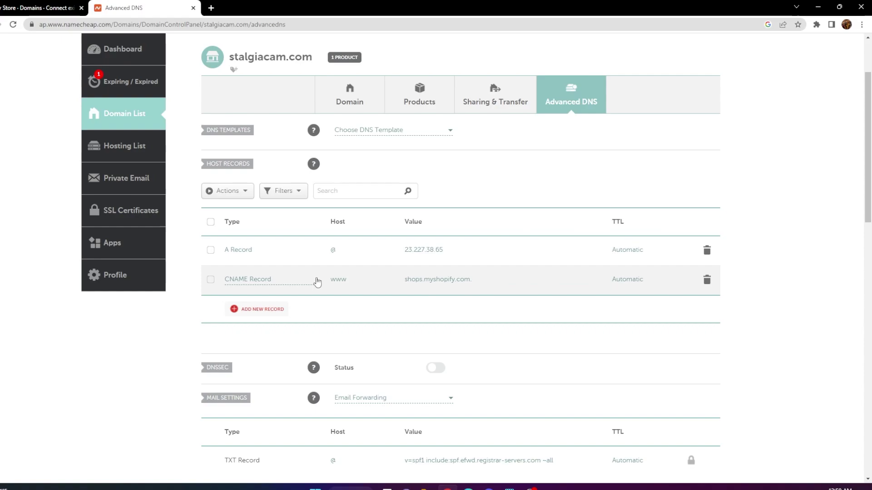
pyautogui.scroll(2, 465, 323)
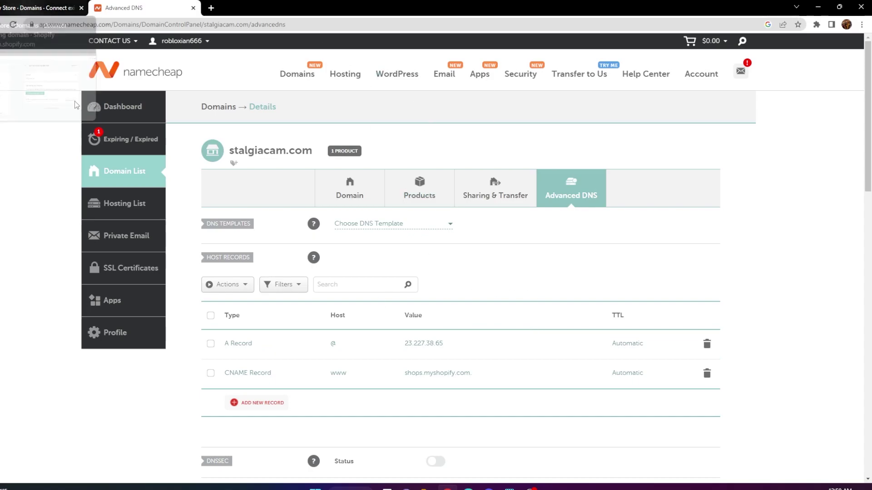
# Verify the stalgiacam.com connection so Shopify lists it as the primary domain.
pyautogui.click(31, 10)
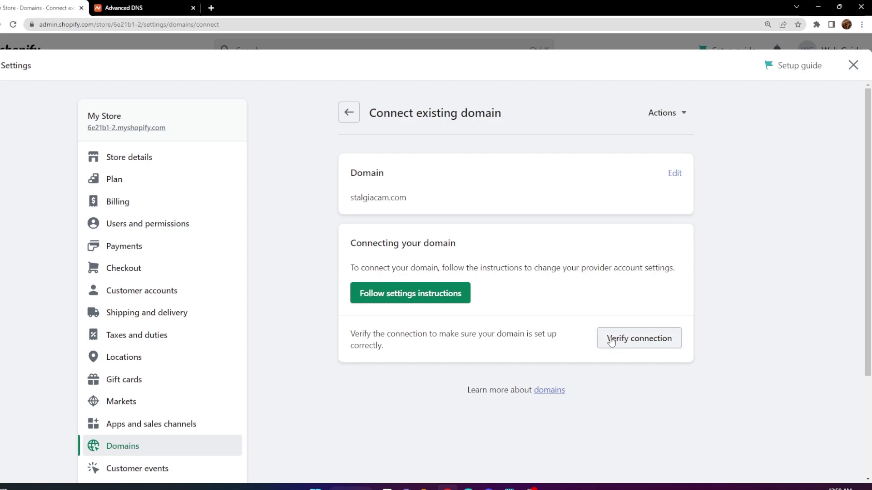
pyautogui.click(637, 345)
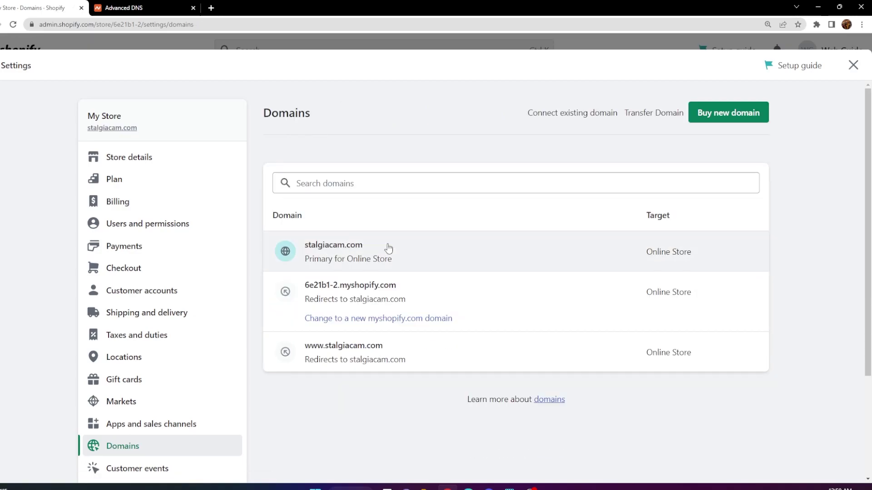
# Open stalgiacam.com's details, highlighting its Online Store target and Primary domain type.
pyautogui.click(348, 262)
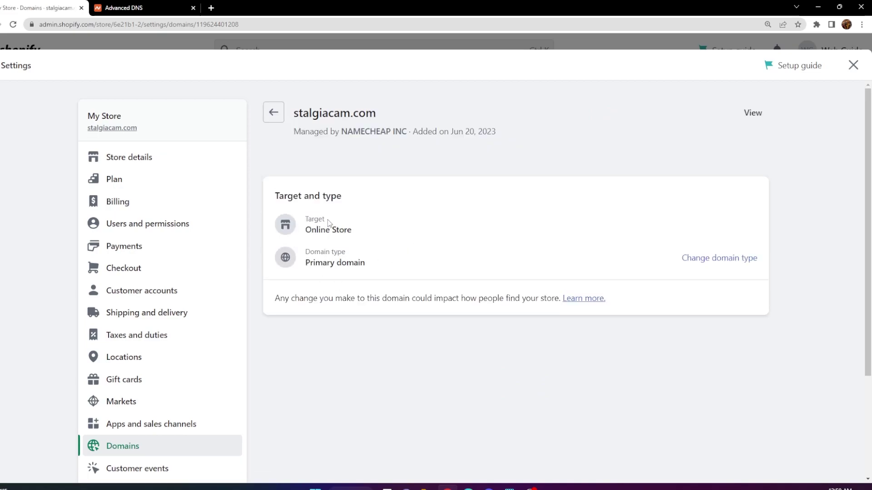
pyautogui.moveTo(354, 232); pyautogui.dragTo(306, 230)
pyautogui.click(353, 233)
pyautogui.moveTo(372, 267); pyautogui.dragTo(391, 272)
# Check the Change domain type options twice, cancelling without changes.
pyautogui.click(731, 258)
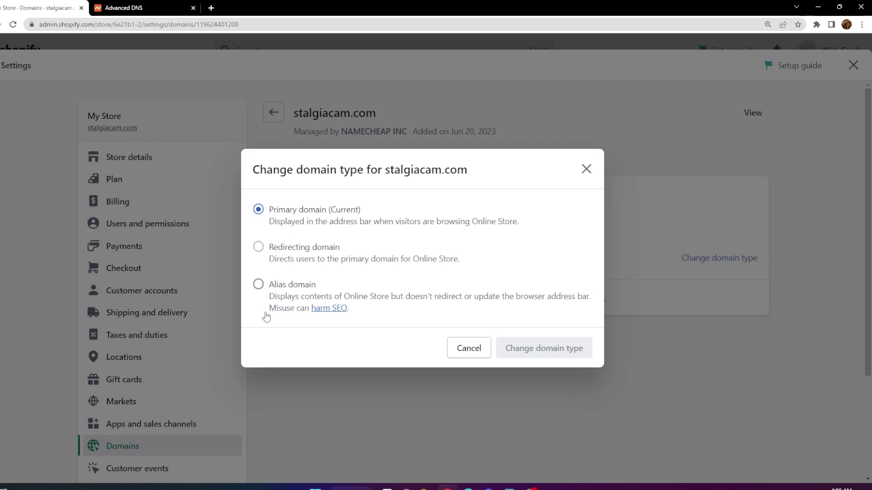
pyautogui.click(468, 354)
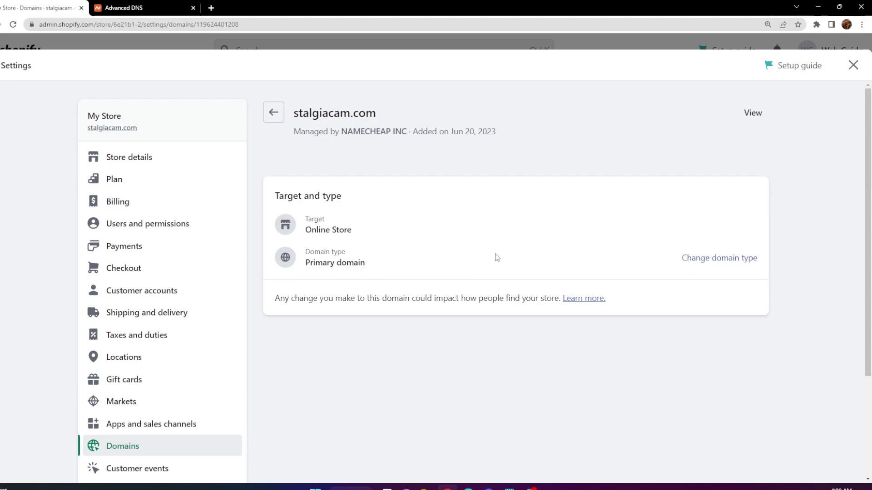
pyautogui.click(694, 258)
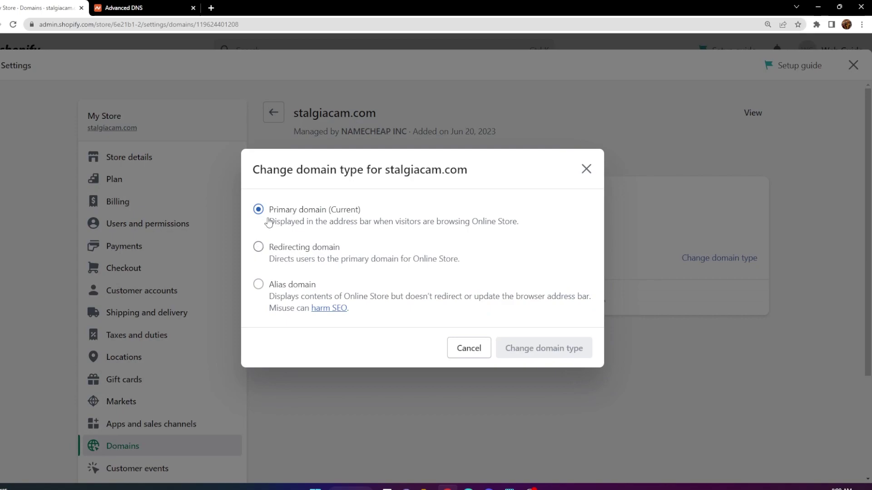
pyautogui.click(468, 348)
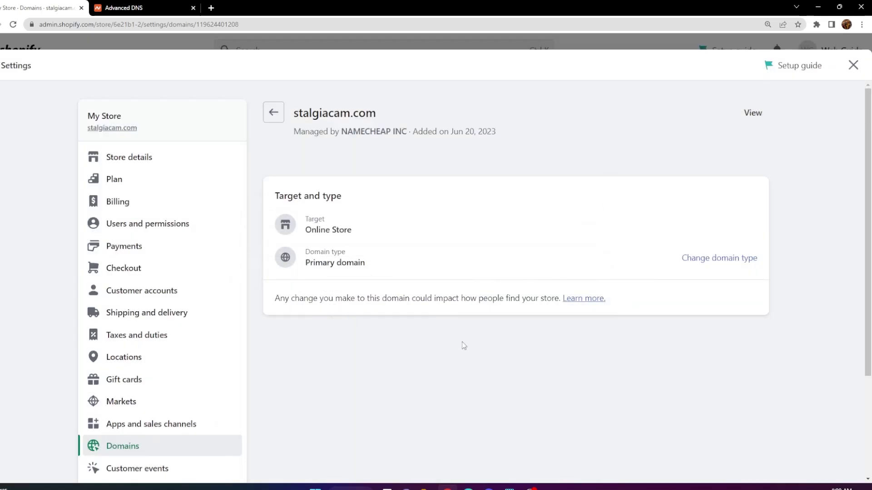
# Go back to the Domains list showing stalgiacam.com as primary with redirects.
pyautogui.click(273, 115)
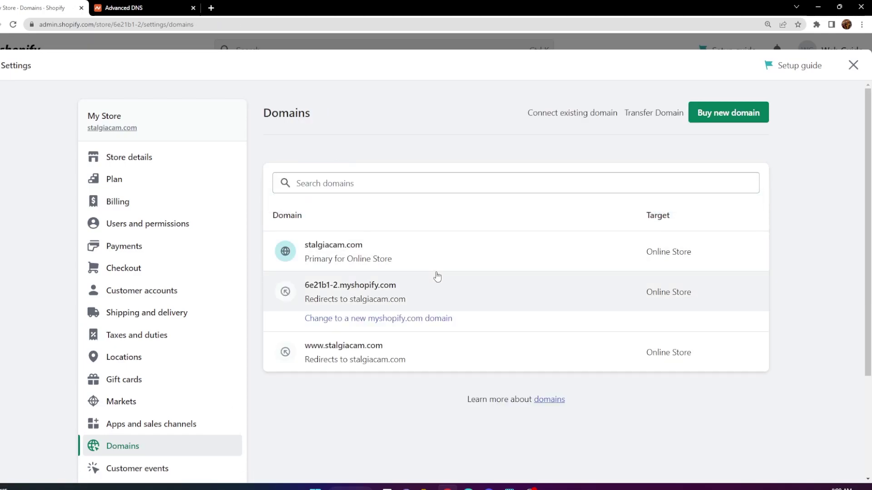